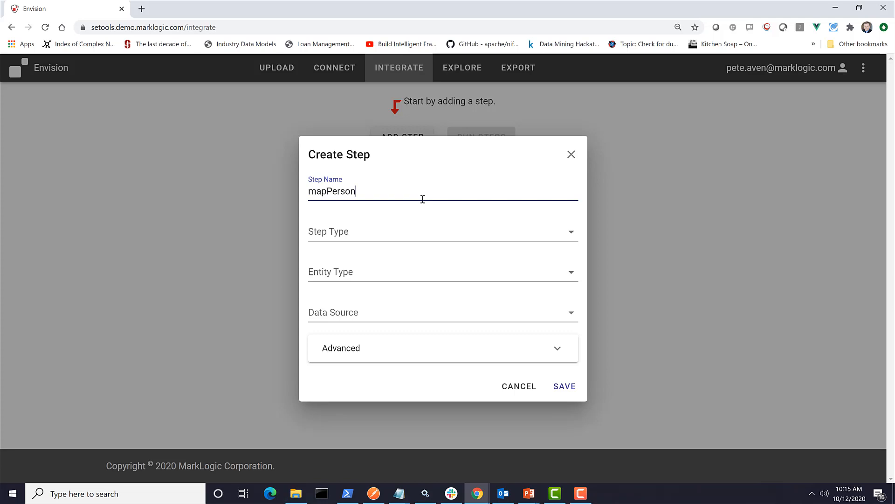
- Configure the mapPerson step as Mapping with entity type Person and data source Providers.csv, and save it
{"action": "left_click", "coordinate": [335, 231]}
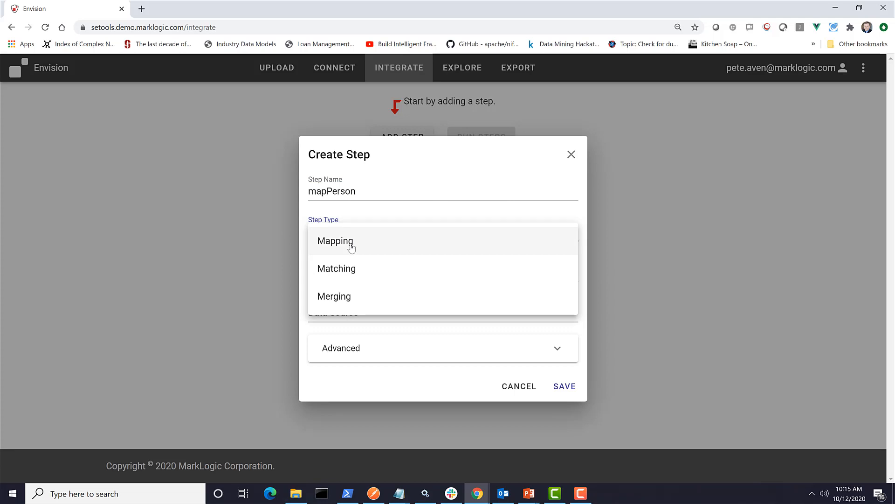
{"action": "left_click", "coordinate": [351, 247]}
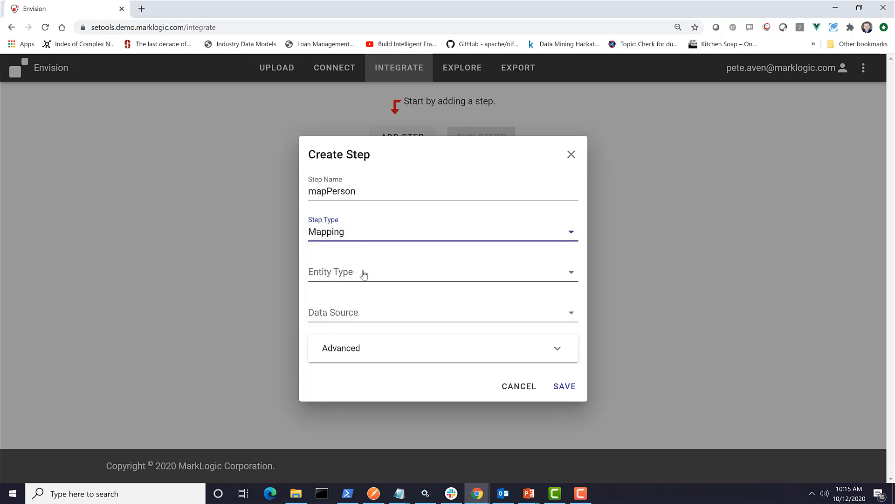
{"action": "left_click", "coordinate": [364, 273]}
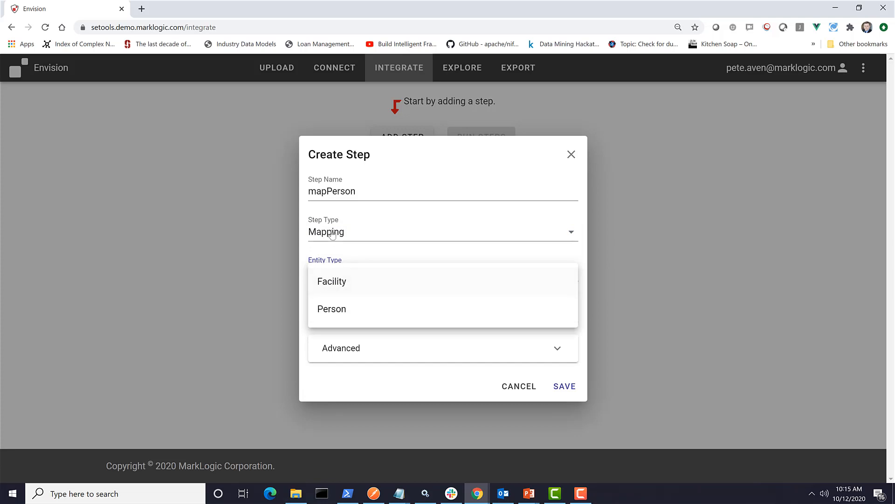
{"action": "left_click", "coordinate": [338, 311]}
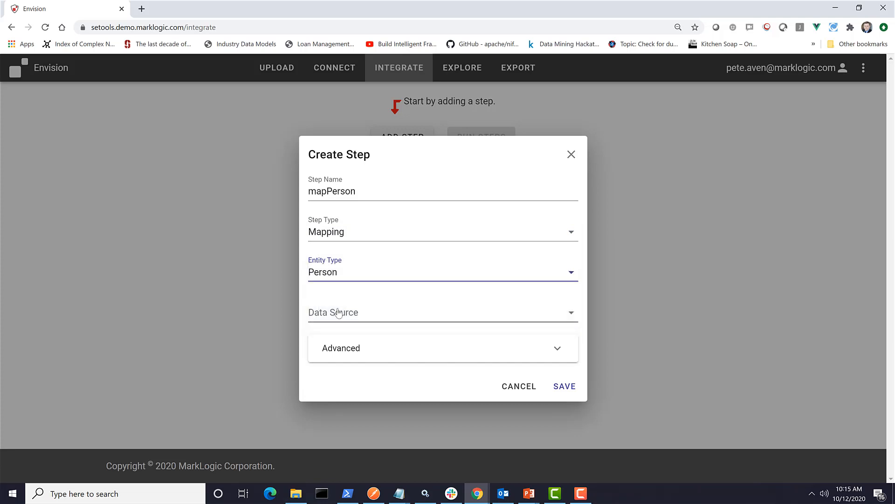
{"action": "left_click", "coordinate": [338, 313]}
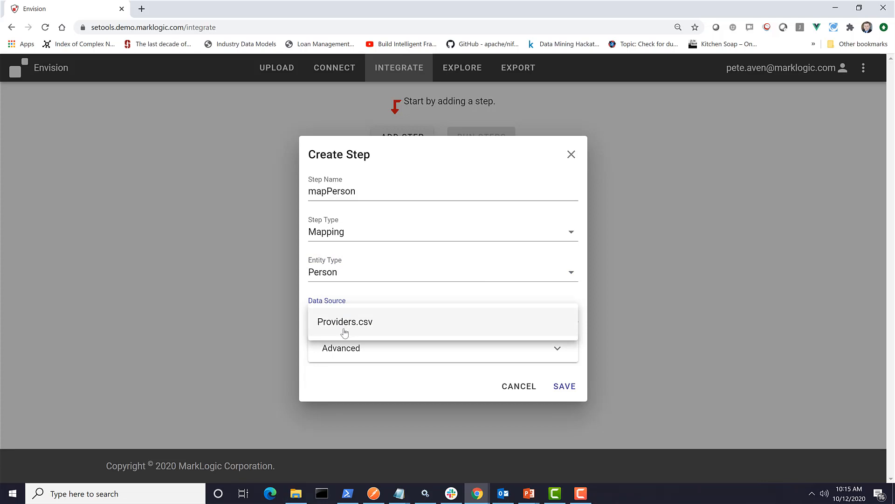
{"action": "left_click", "coordinate": [344, 332]}
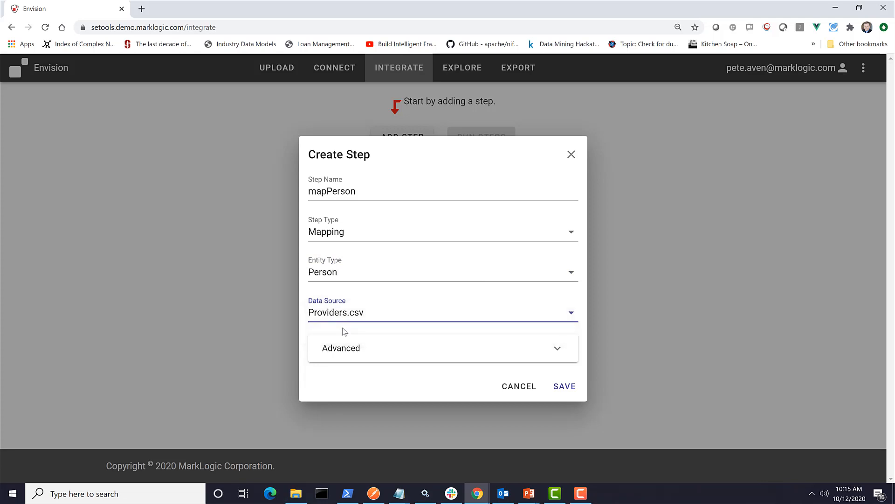
{"action": "left_click", "coordinate": [565, 386]}
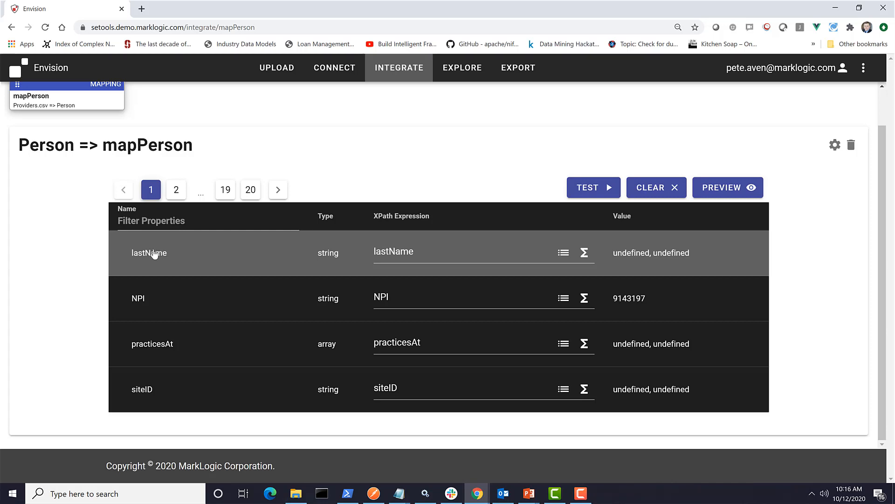
- Replace the XPath expressions in mapPerson, mapping lastName to Last_Name and siteID to Site_ID from the source fields
{"action": "double_click", "coordinate": [401, 253]}
{"action": "key", "text": "BackSpace"}
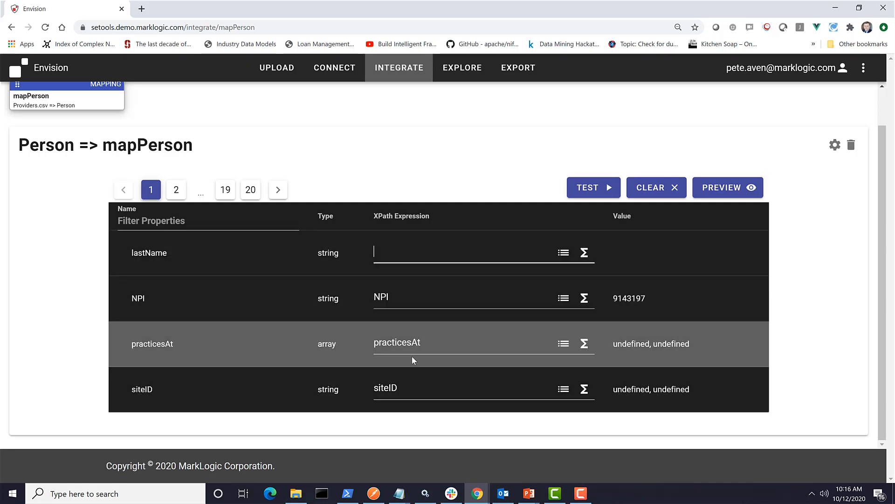
{"action": "double_click", "coordinate": [389, 387]}
{"action": "key", "text": "BackSpace"}
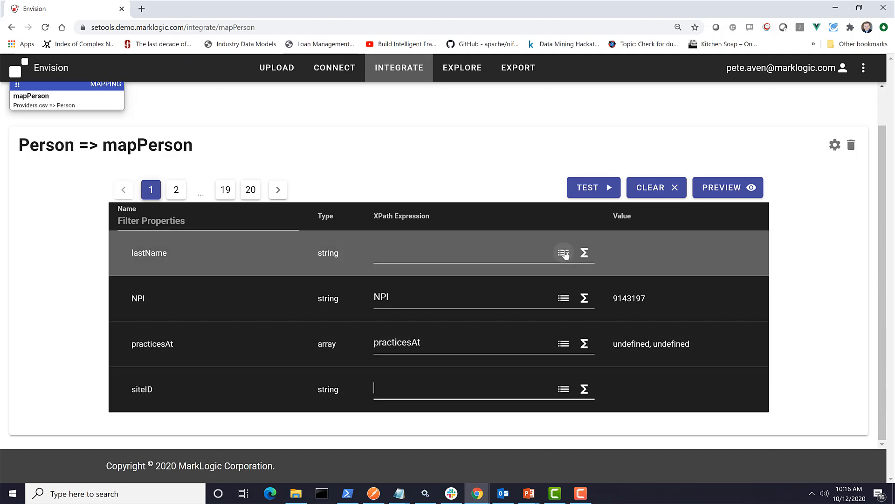
{"action": "left_click", "coordinate": [564, 253]}
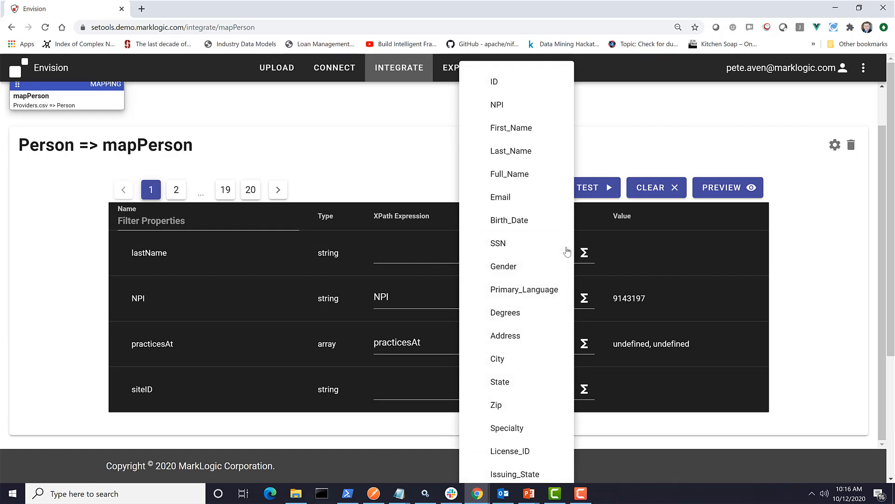
{"action": "left_click", "coordinate": [521, 151]}
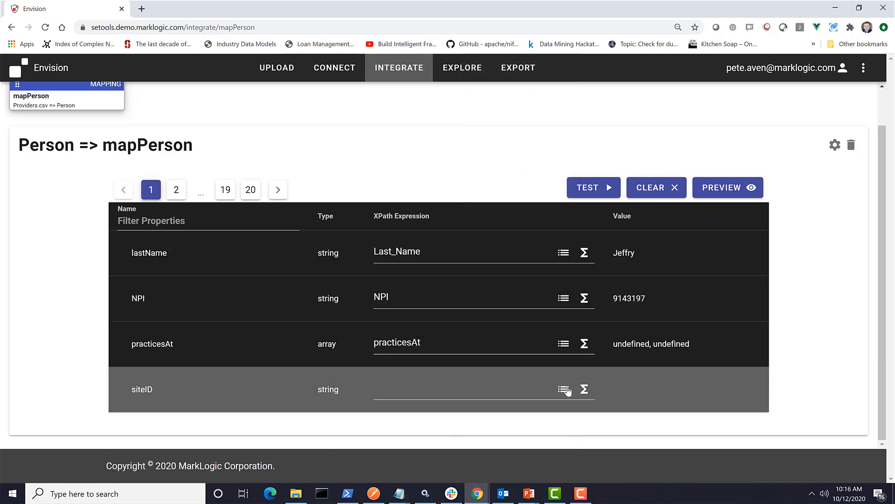
{"action": "left_click", "coordinate": [564, 393]}
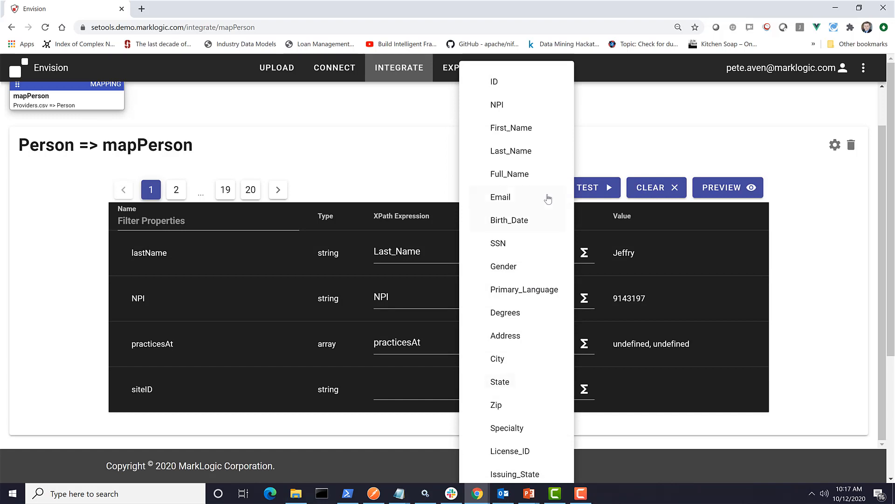
{"action": "scroll", "coordinate": [541, 202], "scroll_direction": "down", "scroll_amount": 2}
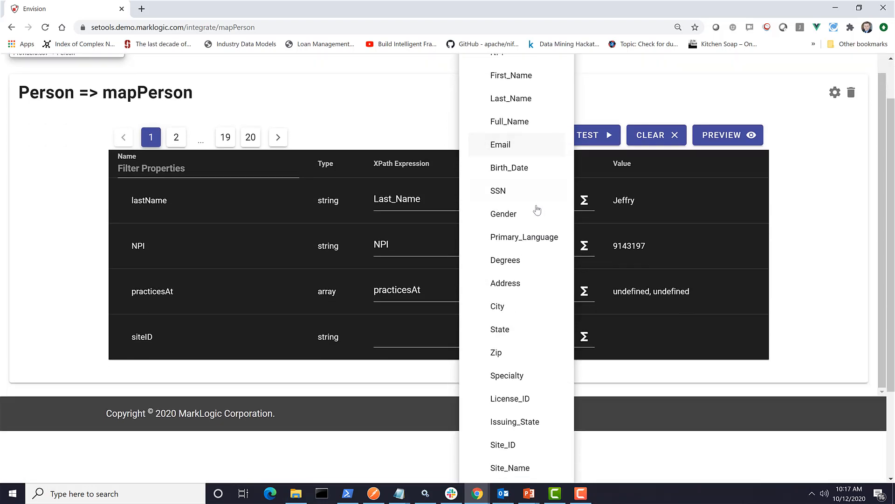
{"action": "left_click", "coordinate": [508, 447]}
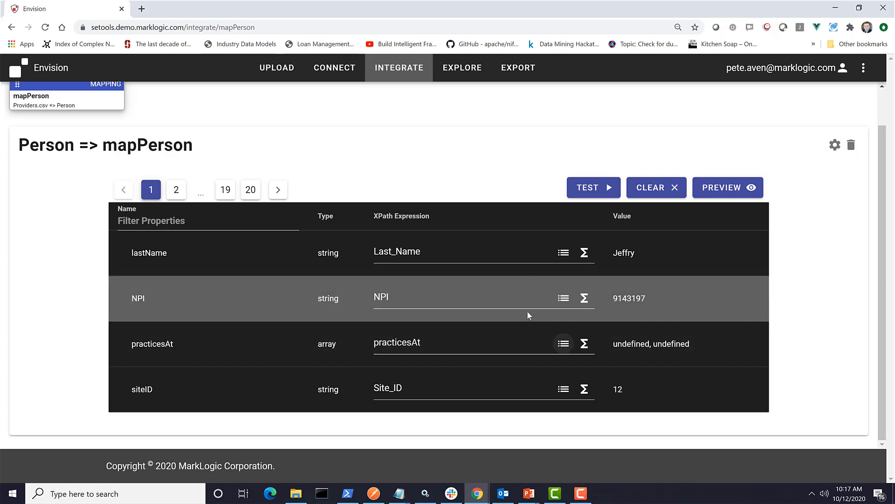
- Run the mapPerson mapping step
{"action": "scroll", "coordinate": [468, 176], "scroll_direction": "up", "scroll_amount": 1}
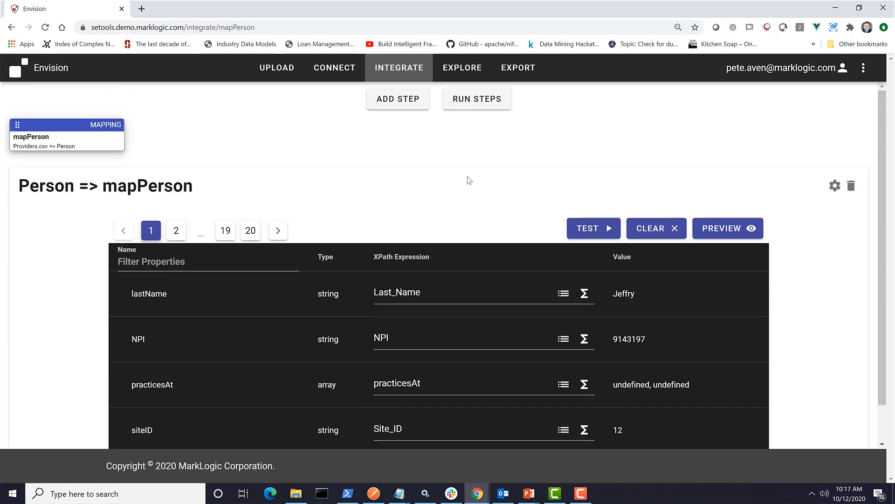
{"action": "left_click", "coordinate": [473, 102]}
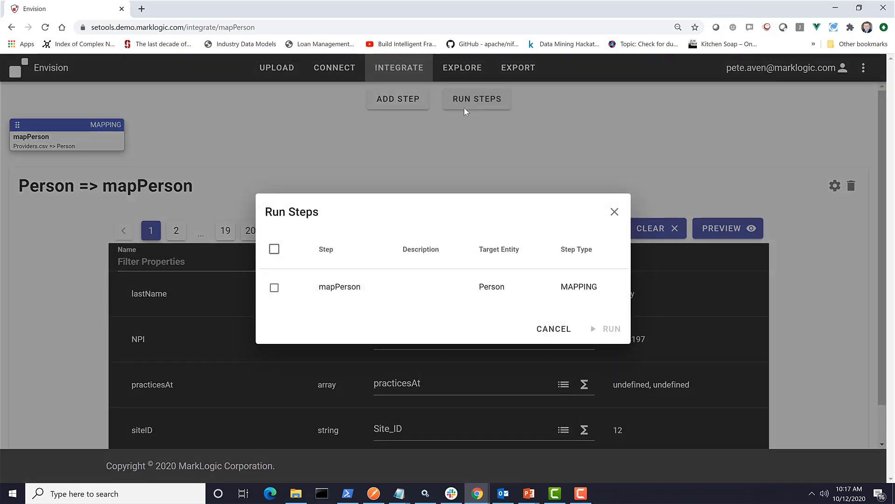
{"action": "left_click", "coordinate": [274, 287]}
{"action": "left_click", "coordinate": [606, 329]}
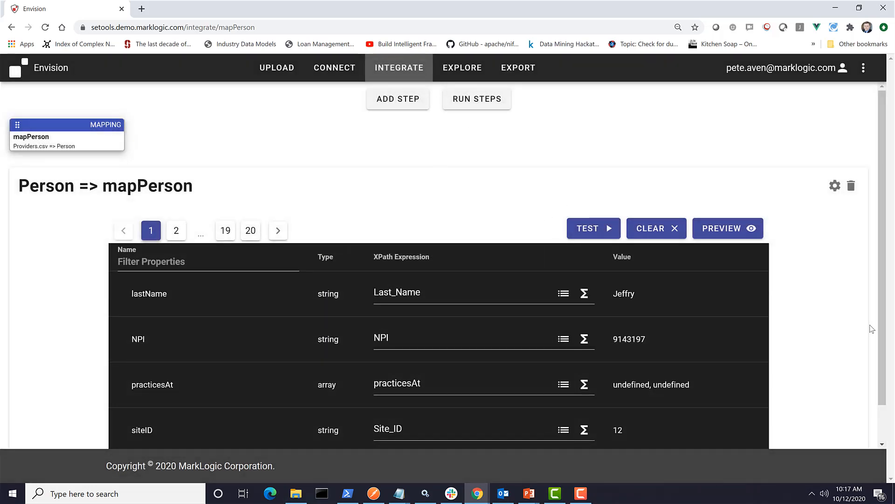
{"action": "scroll", "coordinate": [871, 329], "scroll_direction": "down", "scroll_amount": 1}
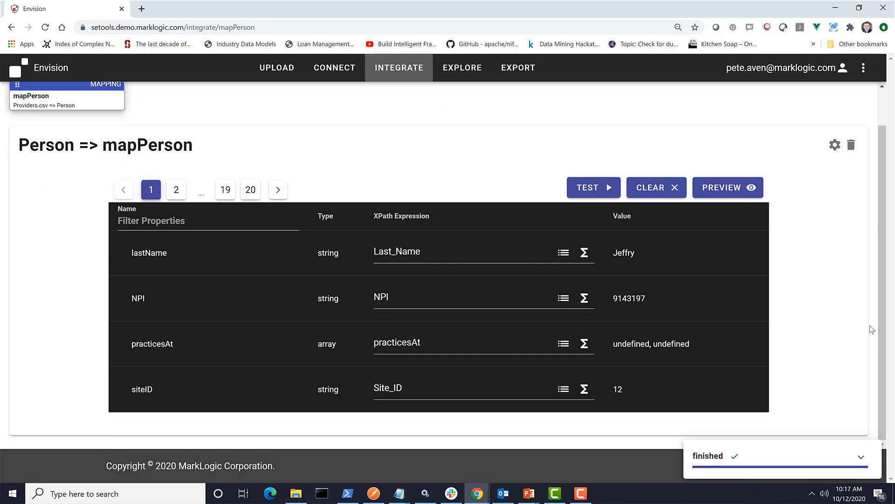
- Explore the mapped data as a graph and inspect the properties of four Person nodes
{"action": "left_click", "coordinate": [467, 75]}
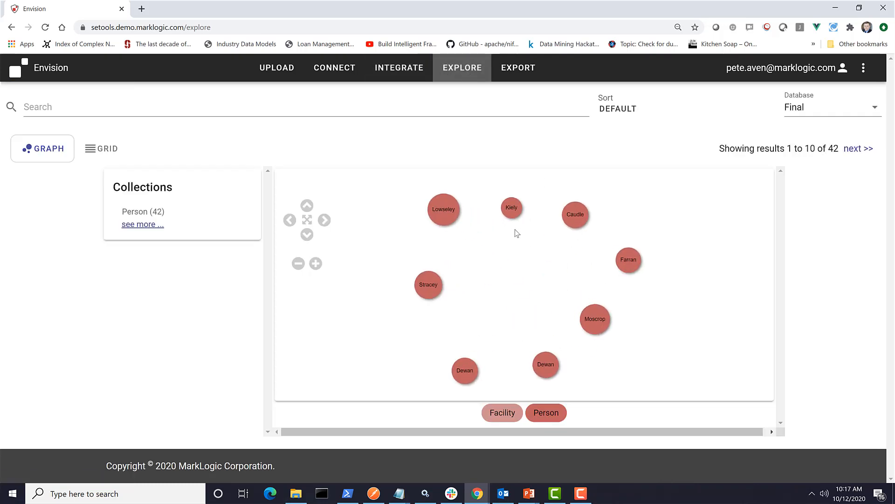
{"action": "left_click", "coordinate": [446, 216]}
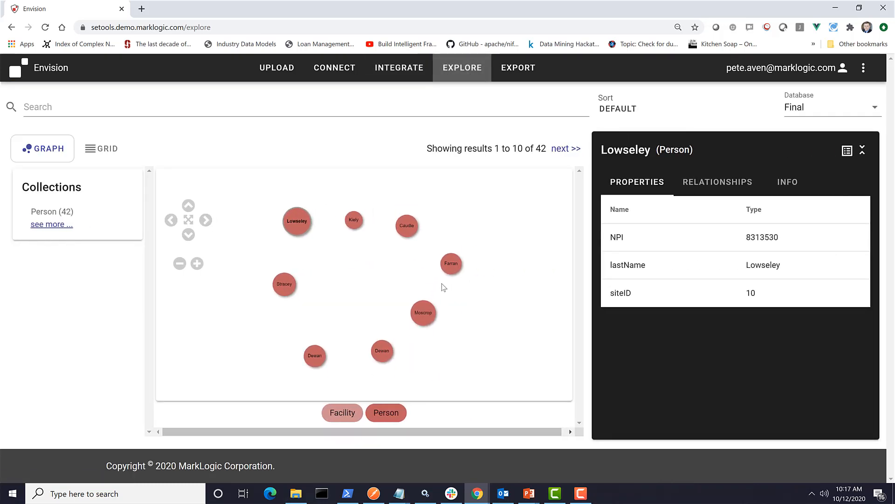
{"action": "left_click", "coordinate": [355, 221]}
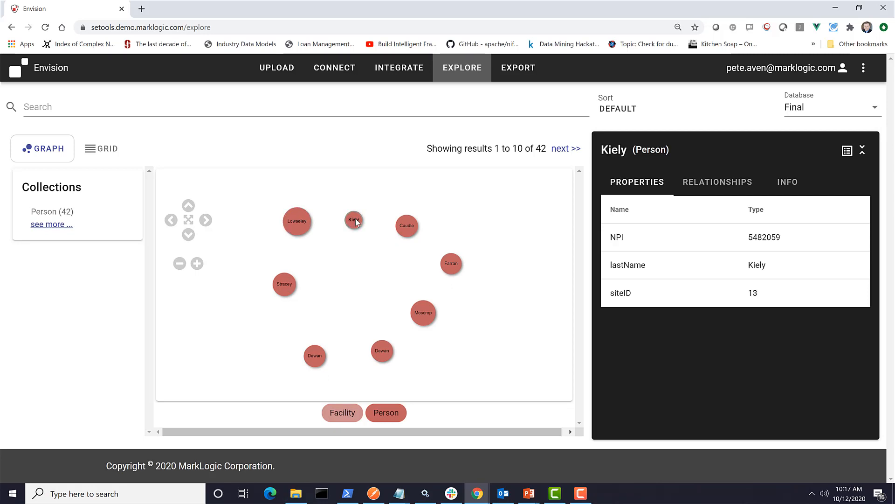
{"action": "left_click", "coordinate": [412, 231]}
{"action": "left_click", "coordinate": [451, 263]}
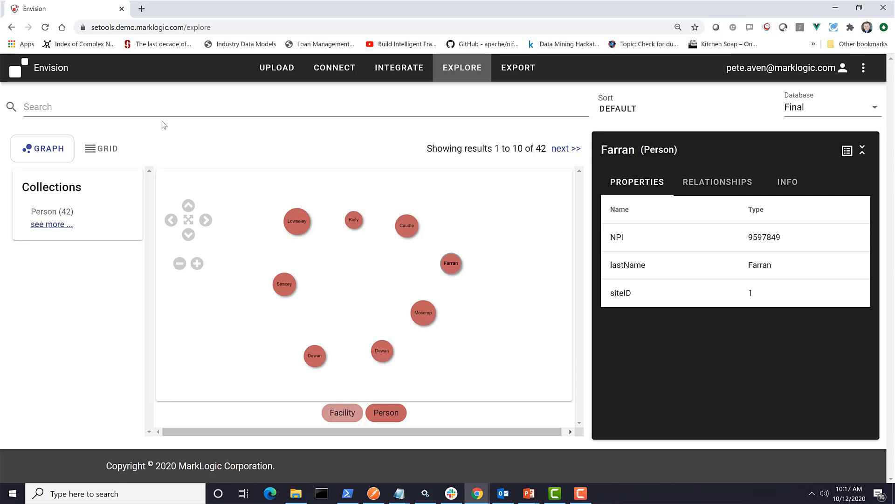
- Add an integration step named mapFacilities with type Mapping, entity type Facility and data source Providers.csv, and save it
{"action": "left_click", "coordinate": [409, 67]}
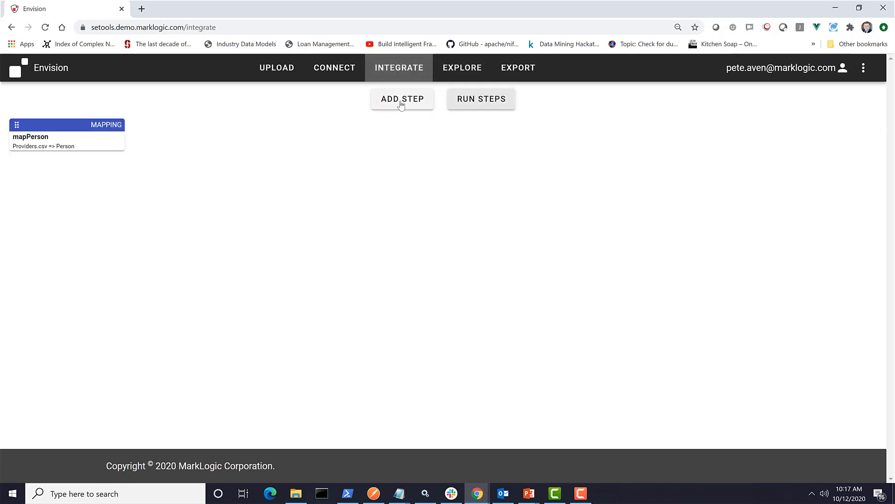
{"action": "left_click", "coordinate": [401, 99]}
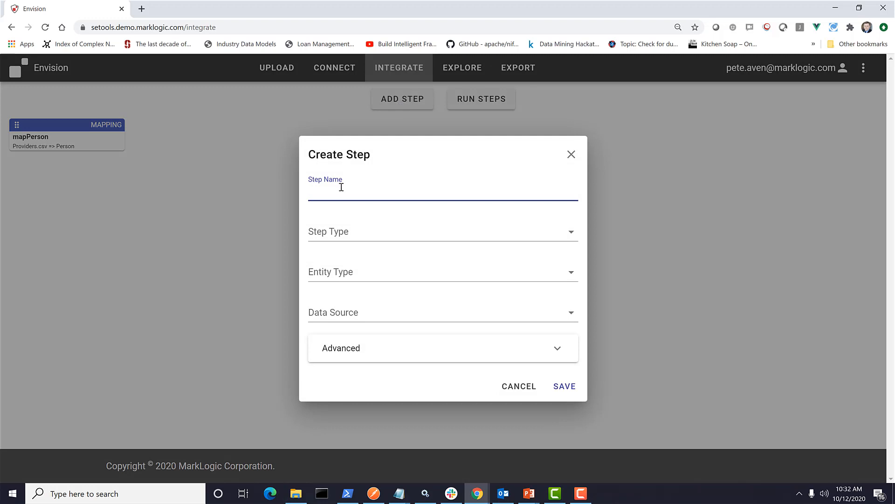
{"action": "type", "text": "mapFacilities"}
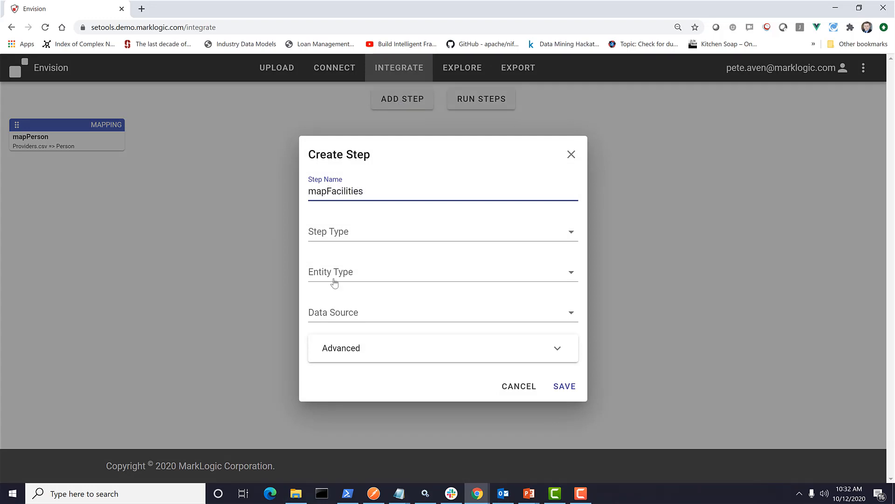
{"action": "left_click", "coordinate": [336, 235]}
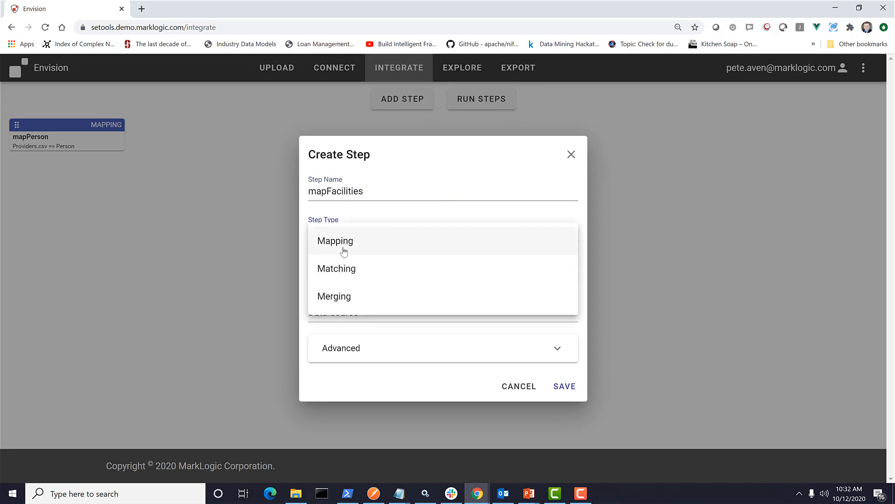
{"action": "left_click", "coordinate": [344, 251]}
{"action": "left_click", "coordinate": [342, 275]}
{"action": "left_click", "coordinate": [342, 282]}
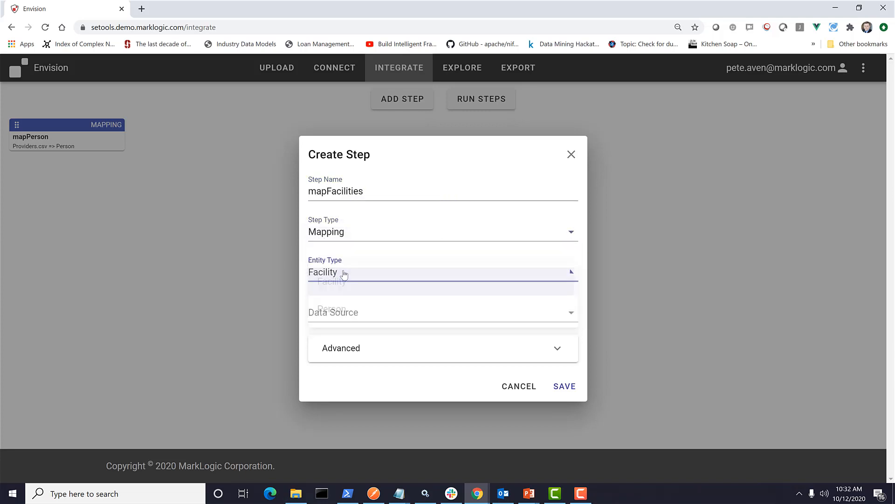
{"action": "left_click", "coordinate": [437, 315]}
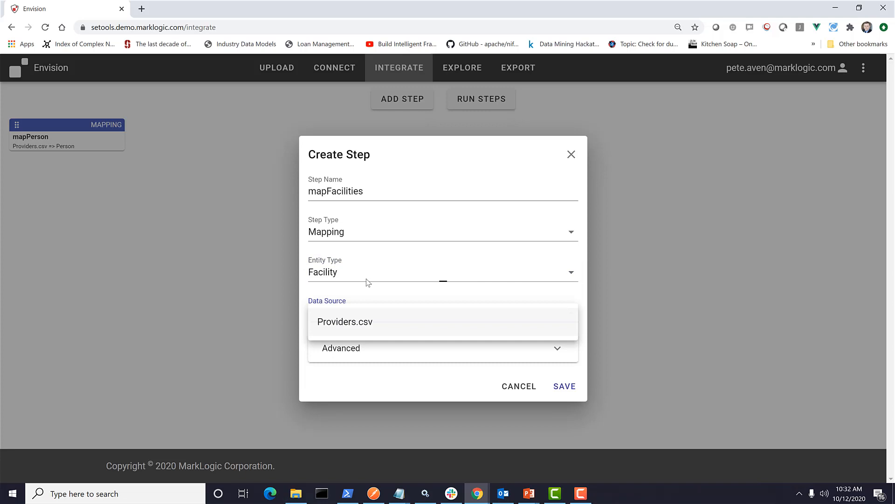
{"action": "left_click", "coordinate": [351, 328]}
{"action": "left_click", "coordinate": [565, 388]}
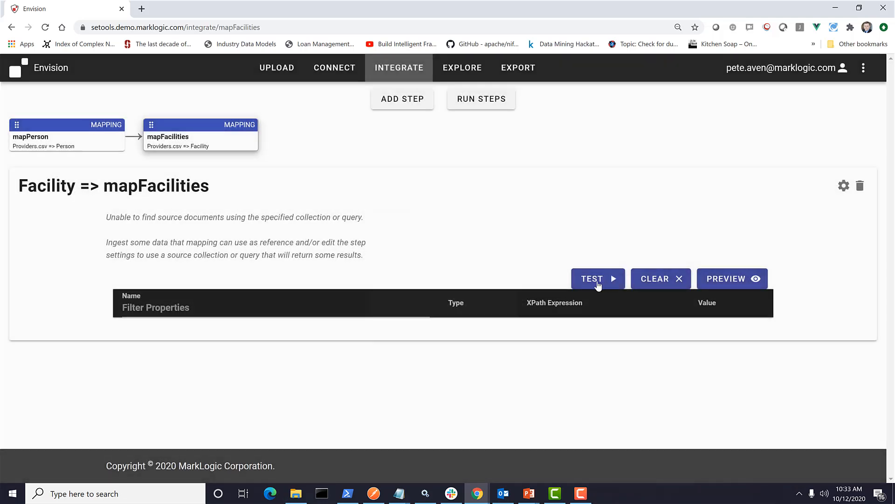
- Clear the default XPath expressions of address, city, postalCode, siteID, siteName and state in the mapFacilities mapping
{"action": "scroll", "coordinate": [292, 181], "scroll_direction": "down", "scroll_amount": 1}
{"action": "scroll", "coordinate": [293, 182], "scroll_direction": "down", "scroll_amount": 3}
{"action": "double_click", "coordinate": [383, 160]}
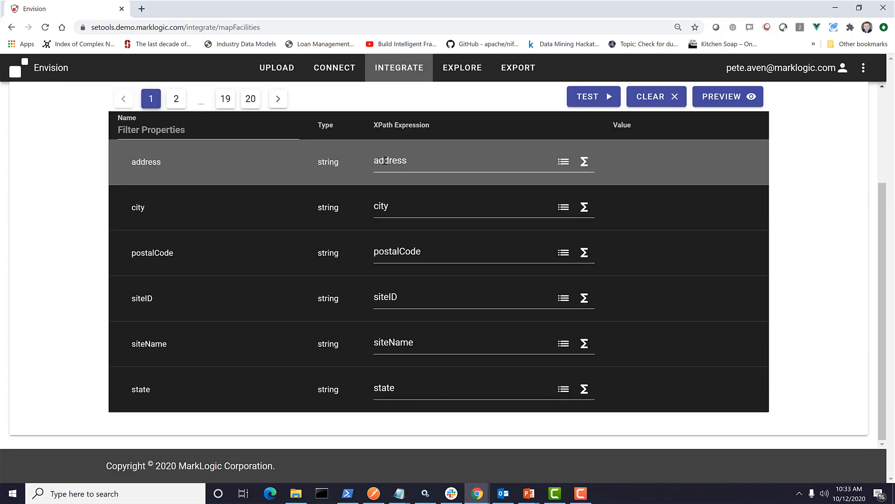
{"action": "key", "text": "BackSpace"}
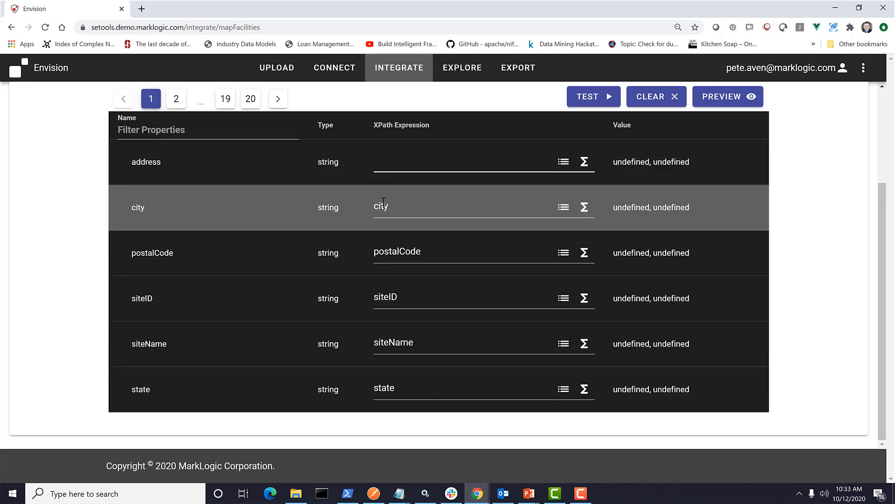
{"action": "double_click", "coordinate": [381, 205]}
{"action": "key", "text": "BackSpace"}
{"action": "double_click", "coordinate": [392, 251]}
{"action": "key", "text": "BackSpace"}
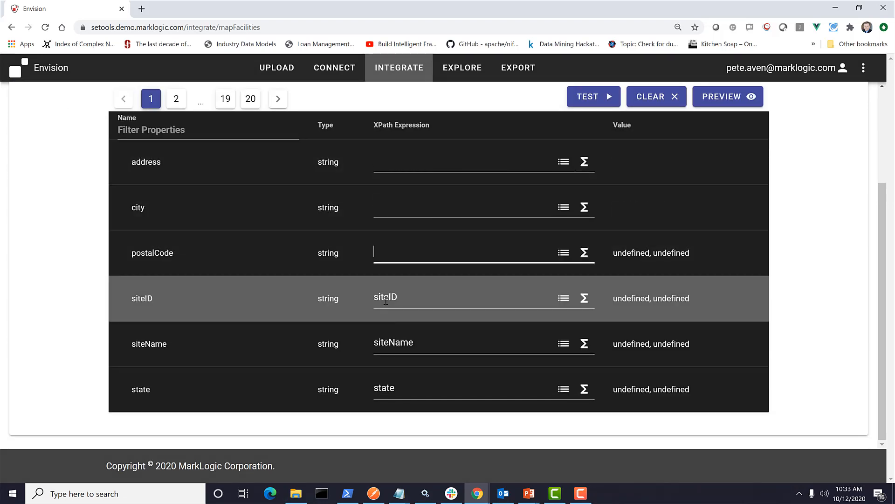
{"action": "double_click", "coordinate": [387, 297]}
{"action": "key", "text": "BackSpace"}
{"action": "double_click", "coordinate": [392, 342]}
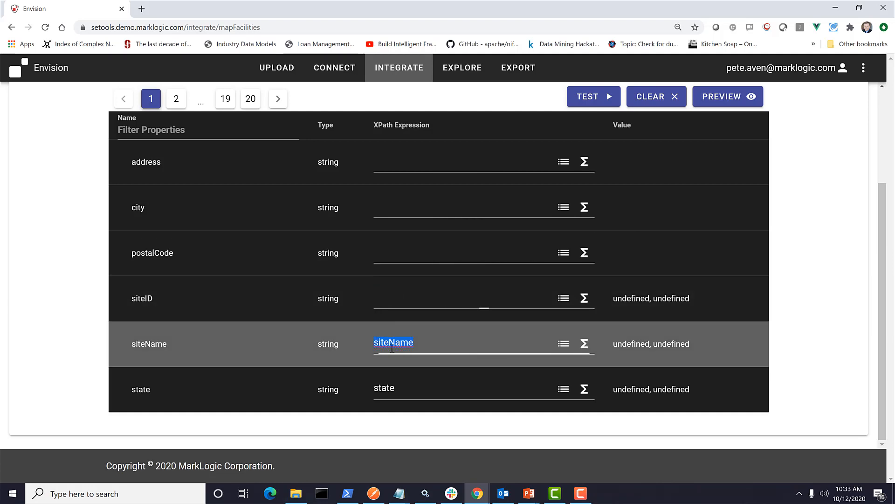
{"action": "key", "text": "BackSpace"}
{"action": "double_click", "coordinate": [386, 389]}
{"action": "key", "text": "BackSpace"}
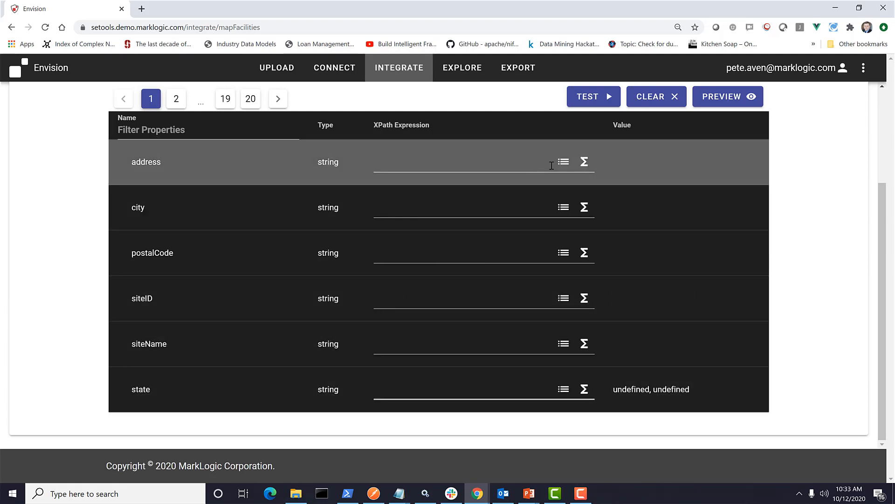
- Map the Facility address property to the Site_Address source field
{"action": "left_click", "coordinate": [563, 161]}
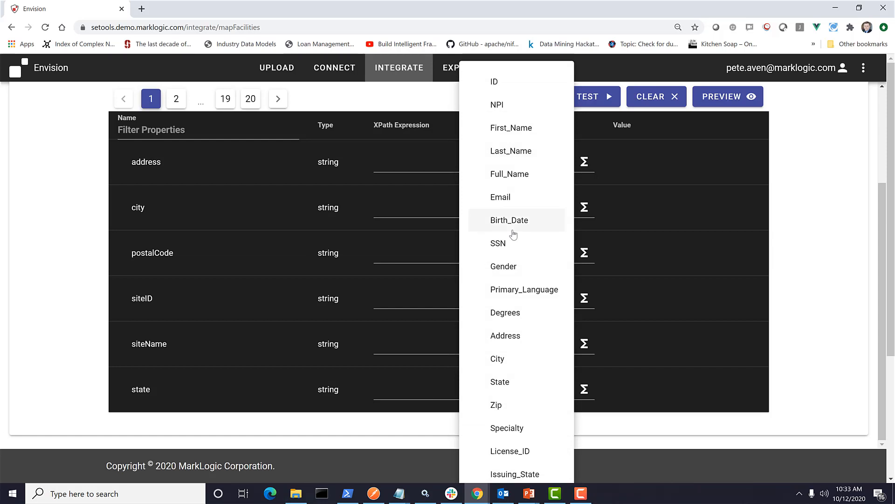
{"action": "scroll", "coordinate": [513, 234], "scroll_direction": "down", "scroll_amount": 3}
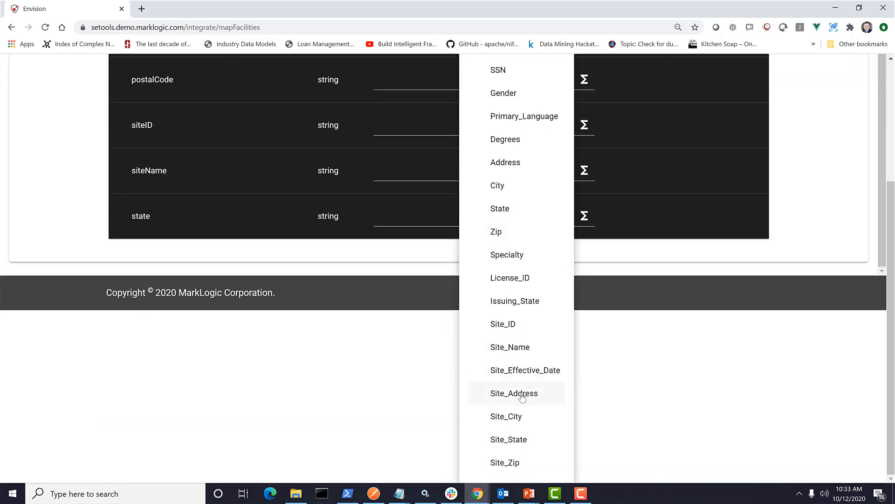
{"action": "left_click", "coordinate": [489, 394]}
{"action": "scroll", "coordinate": [480, 243], "scroll_direction": "up", "scroll_amount": 1}
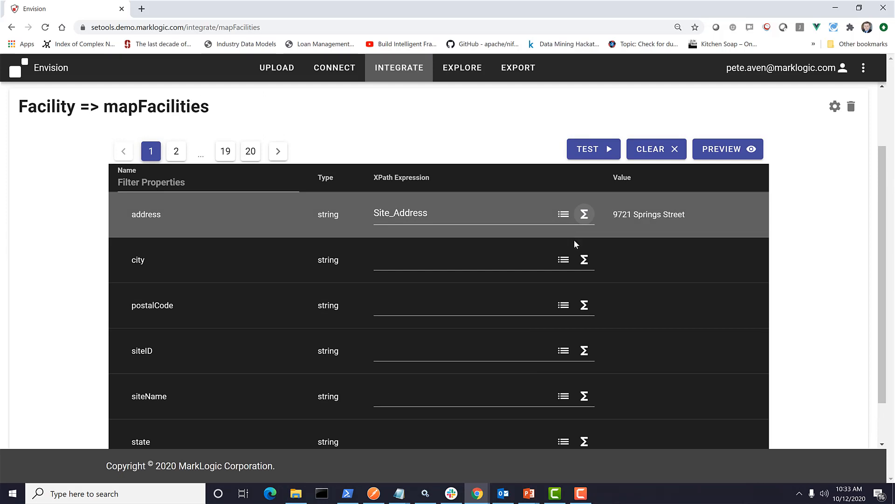
- Look over the functions available for the address property's XPath expression without inserting any
{"action": "left_click", "coordinate": [584, 215]}
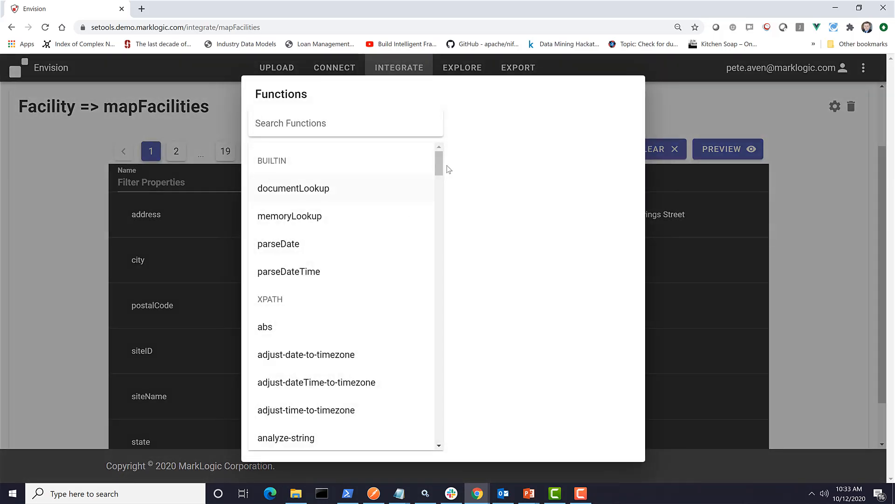
{"action": "mouse_move", "coordinate": [442, 169]}
{"action": "left_mouse_down"}
{"action": "mouse_move", "coordinate": [447, 242]}
{"action": "mouse_move", "coordinate": [438, 158]}
{"action": "left_mouse_up"}
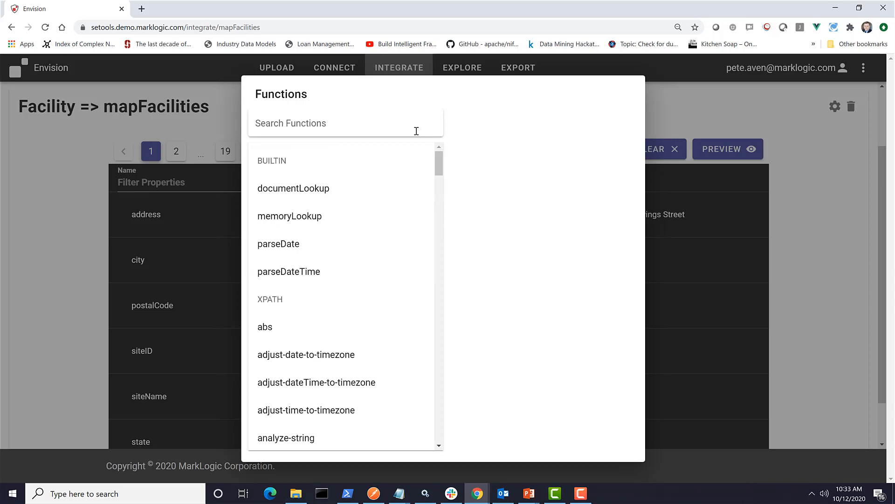
{"action": "left_click", "coordinate": [797, 192]}
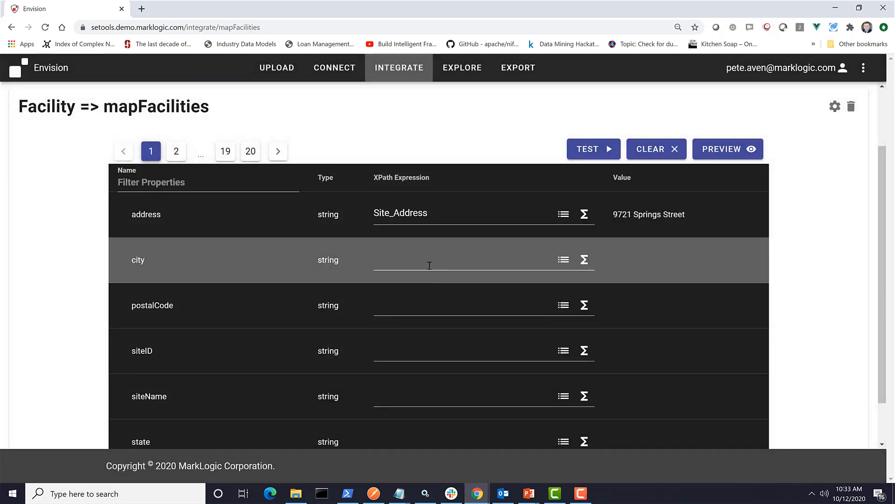
- Map the city property to Site_City and the postalCode property to Site_Zip
{"action": "left_click", "coordinate": [564, 263]}
{"action": "scroll", "coordinate": [534, 263], "scroll_direction": "down", "scroll_amount": 4}
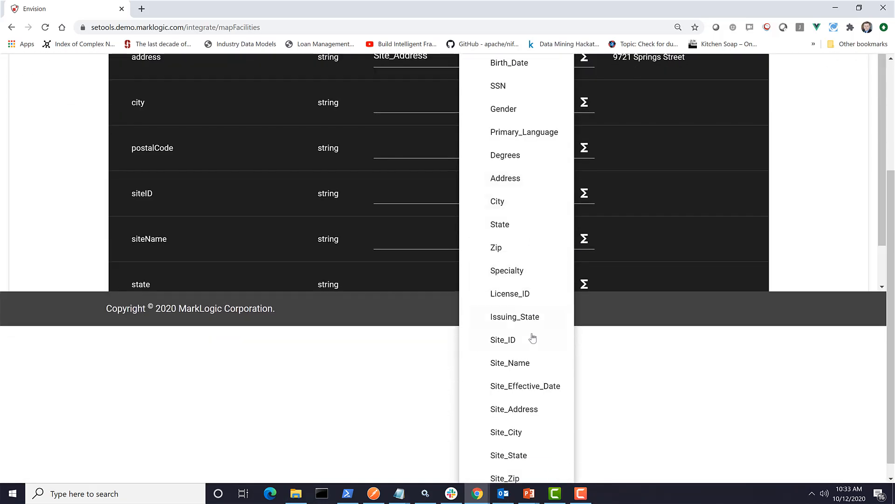
{"action": "left_click", "coordinate": [512, 416]}
{"action": "scroll", "coordinate": [536, 254], "scroll_direction": "up", "scroll_amount": 4}
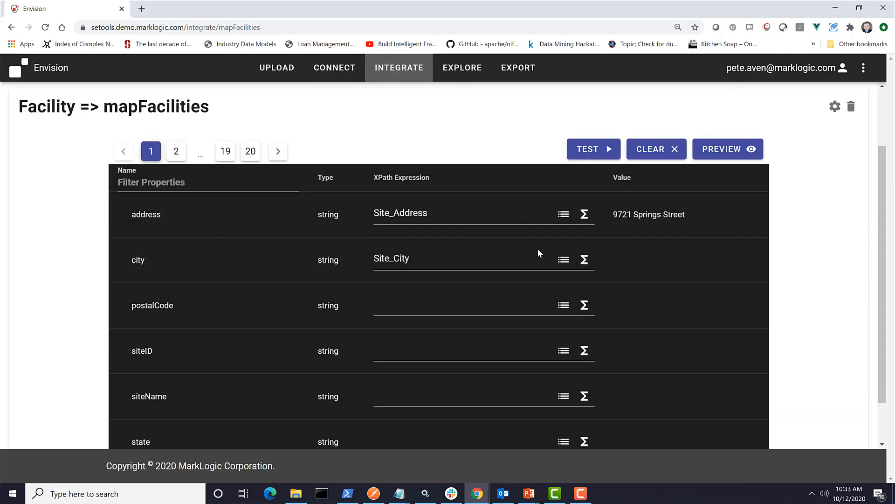
{"action": "left_click", "coordinate": [565, 306]}
{"action": "scroll", "coordinate": [504, 280], "scroll_direction": "down", "scroll_amount": 4}
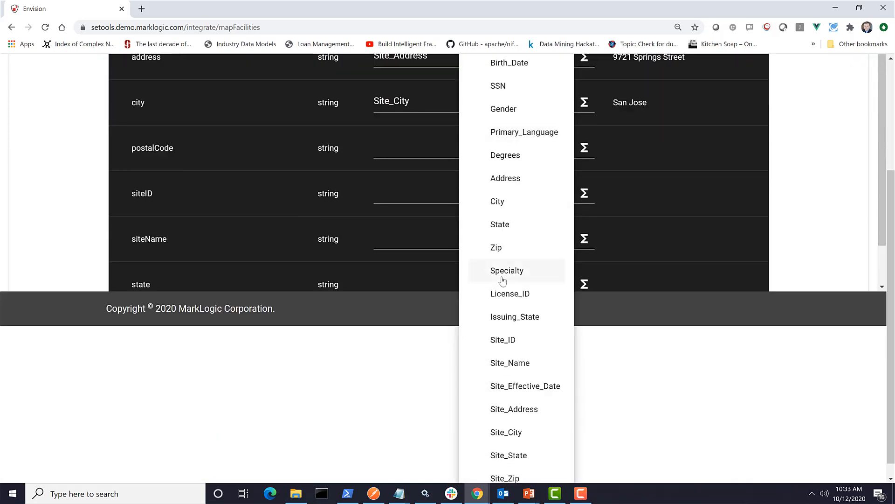
{"action": "left_click", "coordinate": [508, 463]}
{"action": "scroll", "coordinate": [540, 294], "scroll_direction": "up", "scroll_amount": 4}
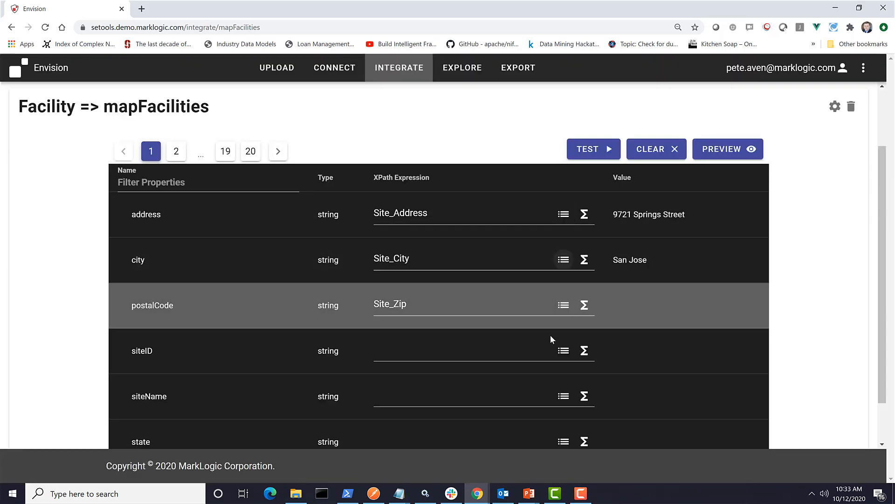
- Map the siteID property to Site_ID and the siteName property to Site_Name
{"action": "left_click", "coordinate": [563, 351]}
{"action": "scroll", "coordinate": [536, 300], "scroll_direction": "down", "scroll_amount": 4}
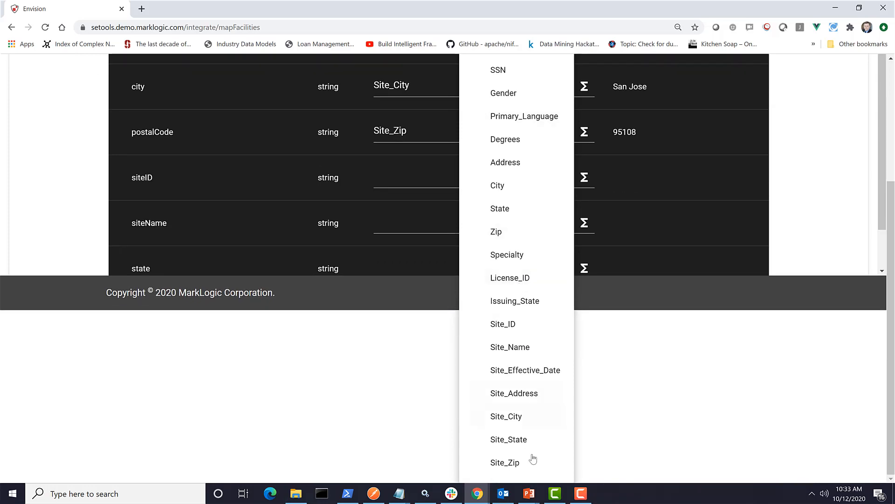
{"action": "left_click", "coordinate": [519, 329]}
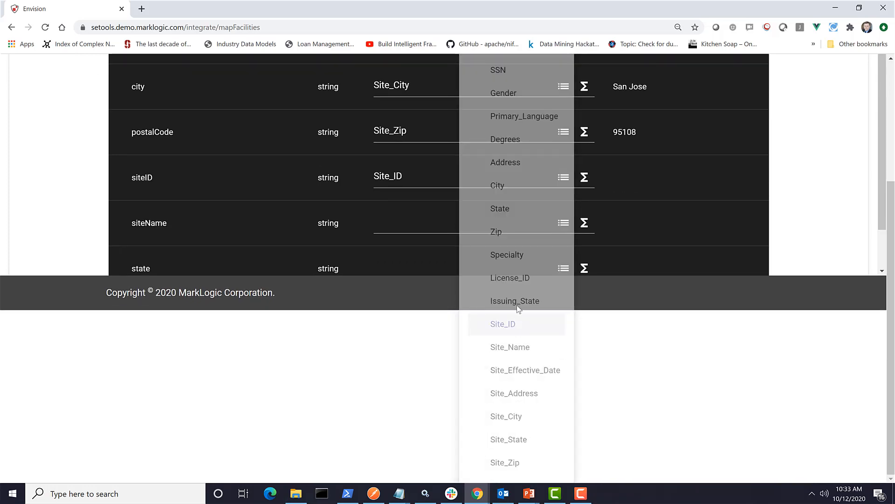
{"action": "scroll", "coordinate": [525, 260], "scroll_direction": "up", "scroll_amount": 4}
{"action": "scroll", "coordinate": [555, 369], "scroll_direction": "down", "scroll_amount": 2}
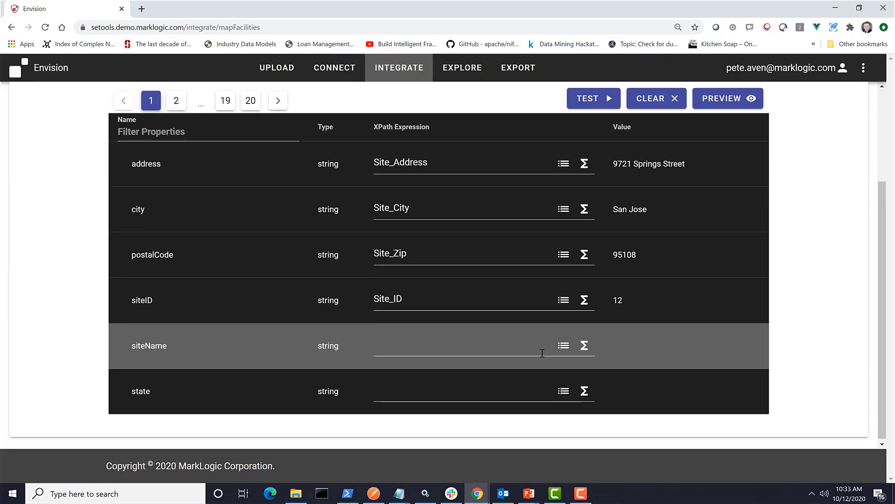
{"action": "left_click", "coordinate": [562, 345]}
{"action": "scroll", "coordinate": [523, 326], "scroll_direction": "down", "scroll_amount": 3}
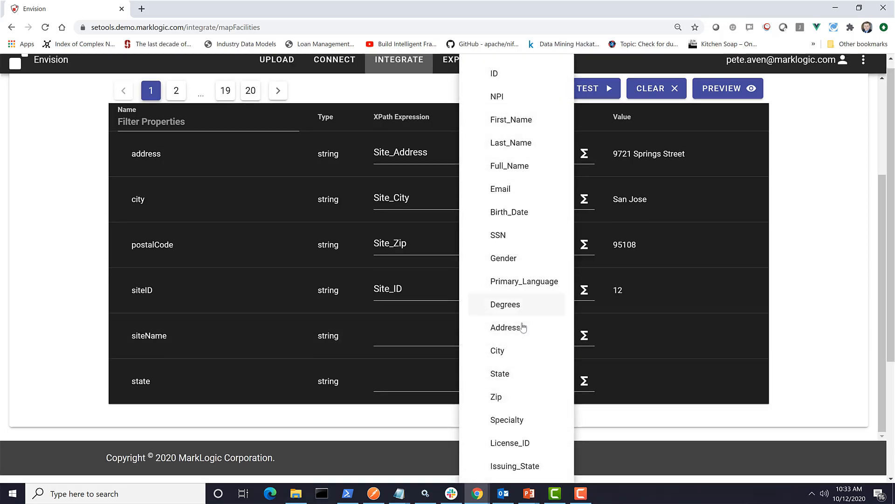
{"action": "scroll", "coordinate": [524, 347], "scroll_direction": "down", "scroll_amount": 1}
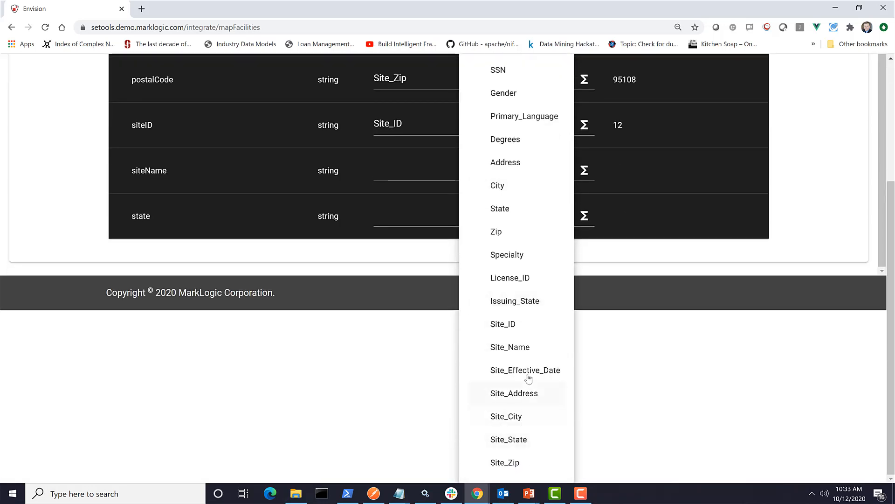
{"action": "left_click", "coordinate": [520, 354]}
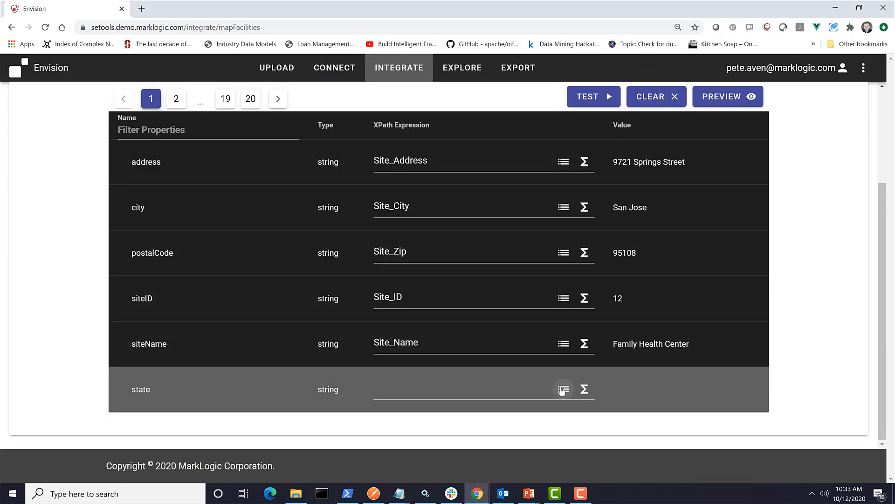
{"action": "left_click", "coordinate": [563, 388]}
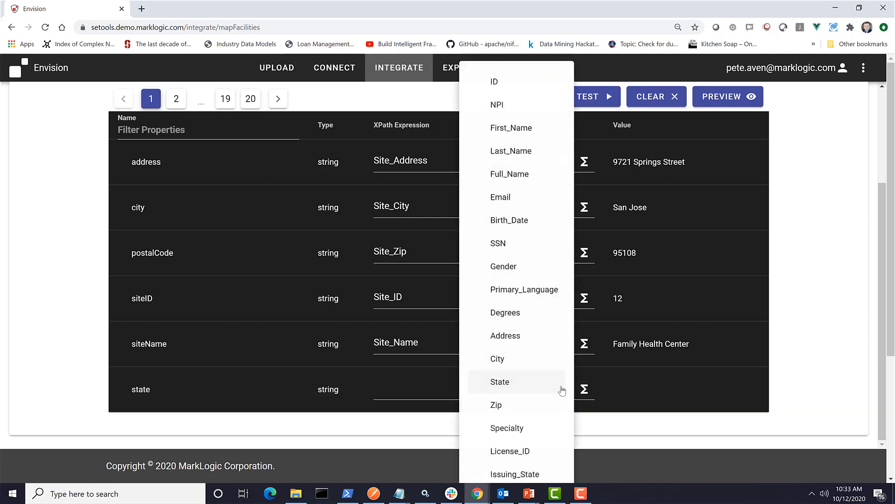
{"action": "left_click", "coordinate": [506, 387]}
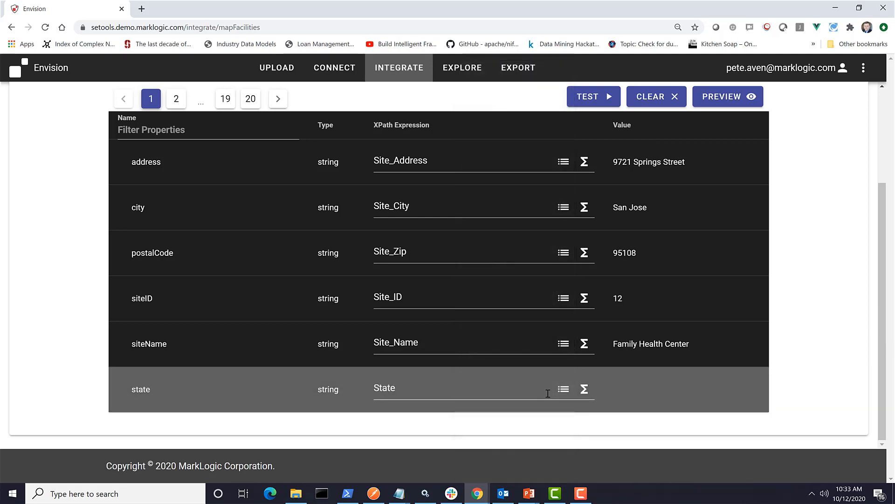
{"action": "left_click", "coordinate": [465, 386]}
{"action": "key", "text": "BackSpace"}
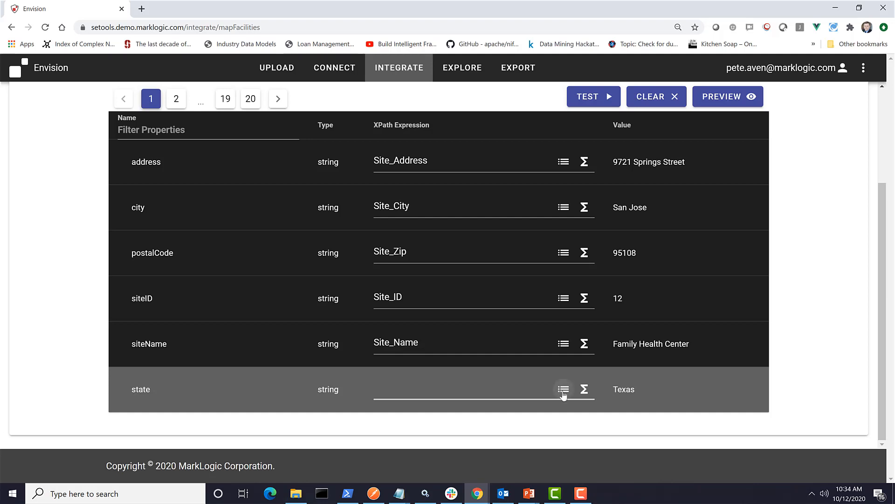
- Map the state property to the Site_State source field
{"action": "left_click", "coordinate": [563, 388]}
{"action": "scroll", "coordinate": [533, 318], "scroll_direction": "down", "scroll_amount": 3}
{"action": "scroll", "coordinate": [533, 318], "scroll_direction": "down", "scroll_amount": 1}
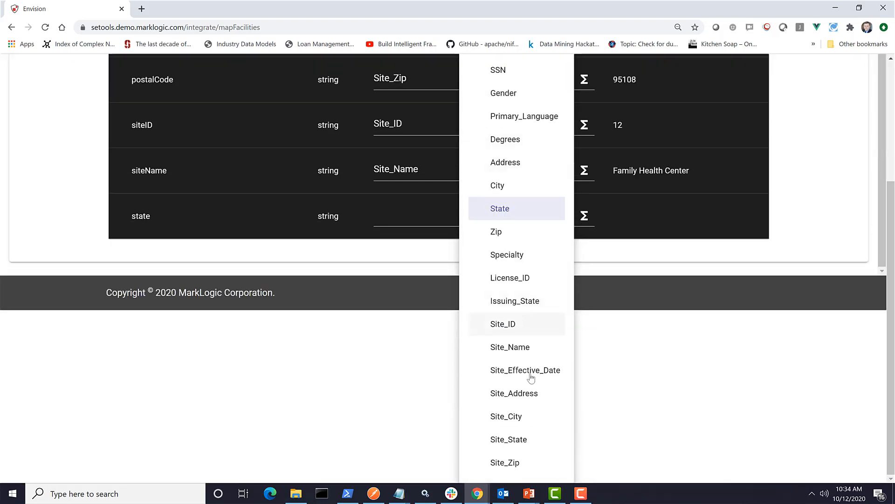
{"action": "left_click", "coordinate": [508, 439]}
{"action": "scroll", "coordinate": [786, 293], "scroll_direction": "up", "scroll_amount": 4}
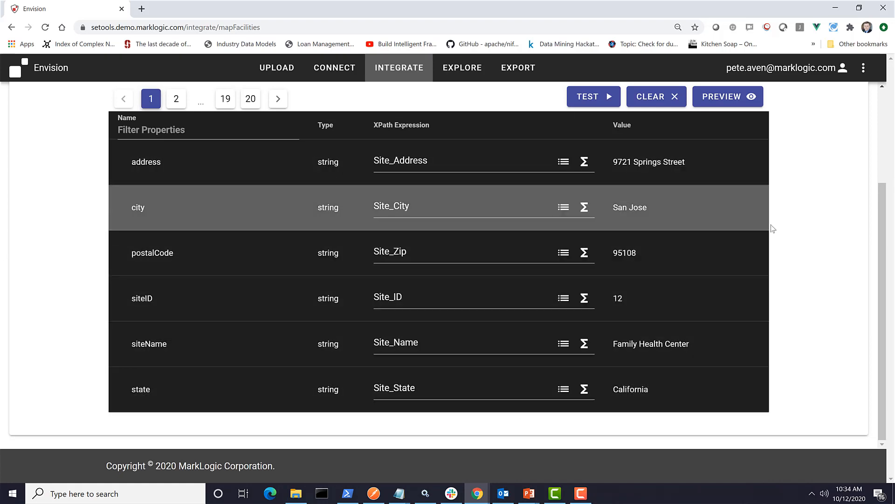
- Run only the mapFacilities mapping step
{"action": "scroll", "coordinate": [796, 229], "scroll_direction": "up", "scroll_amount": 3}
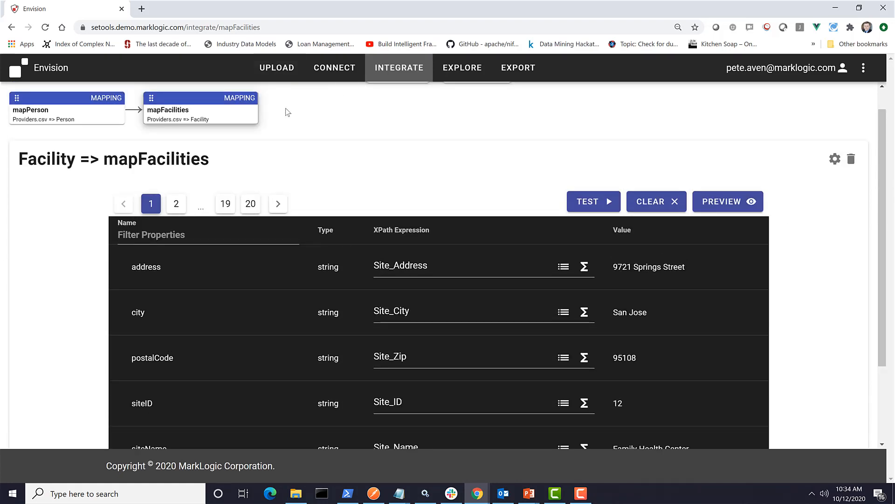
{"action": "mouse_move", "coordinate": [399, 70]}
{"action": "left_click", "coordinate": [479, 102]}
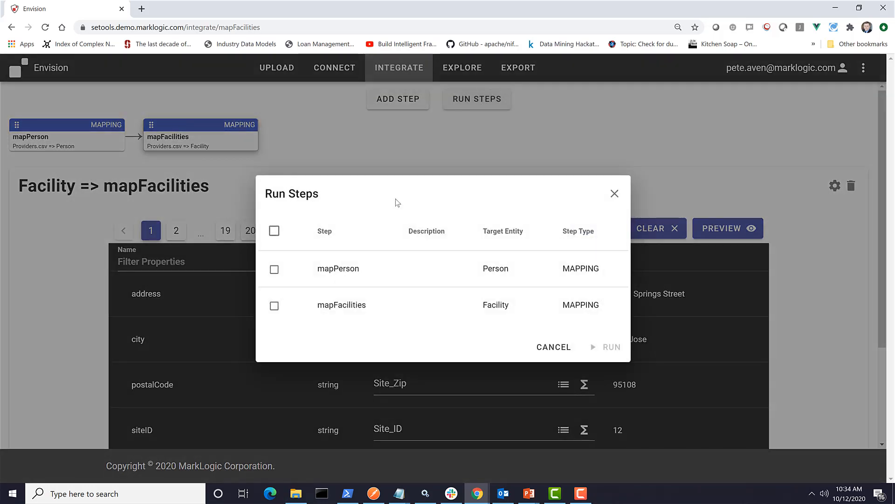
{"action": "left_click", "coordinate": [274, 307]}
{"action": "left_click", "coordinate": [610, 347]}
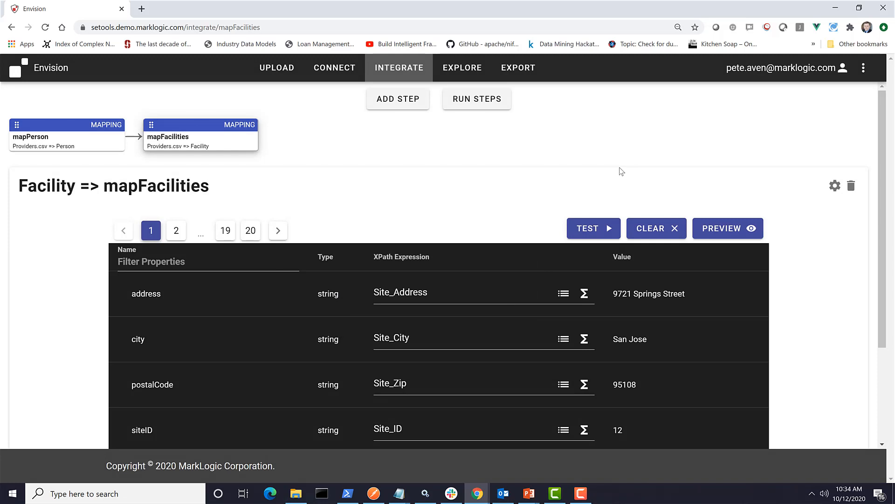
- Explore the mapped data as a graph and inspect the properties of a Person node linked to both Mercy Hospital facilities
{"action": "scroll", "coordinate": [748, 258], "scroll_direction": "down", "scroll_amount": 3}
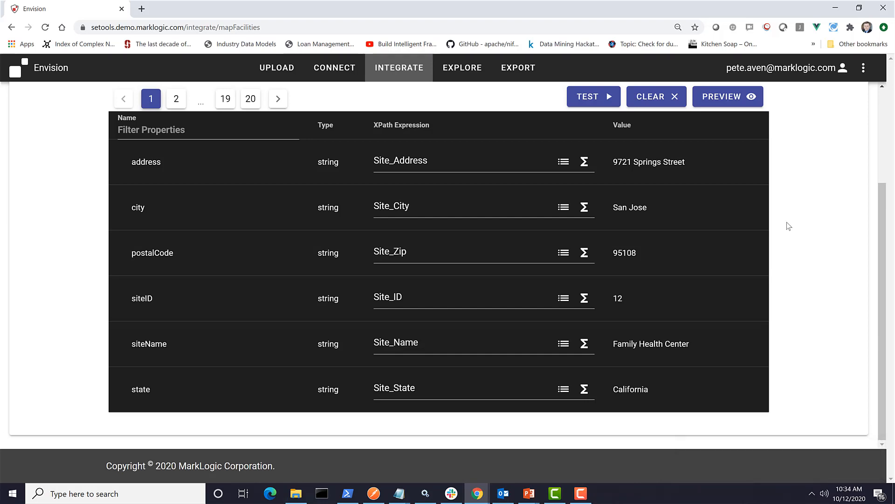
{"action": "scroll", "coordinate": [780, 226], "scroll_direction": "up", "scroll_amount": 2}
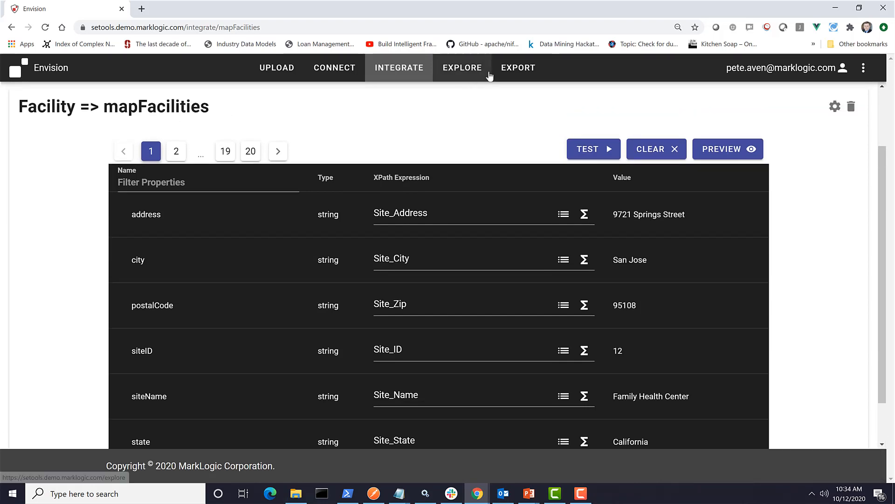
{"action": "left_click", "coordinate": [454, 71]}
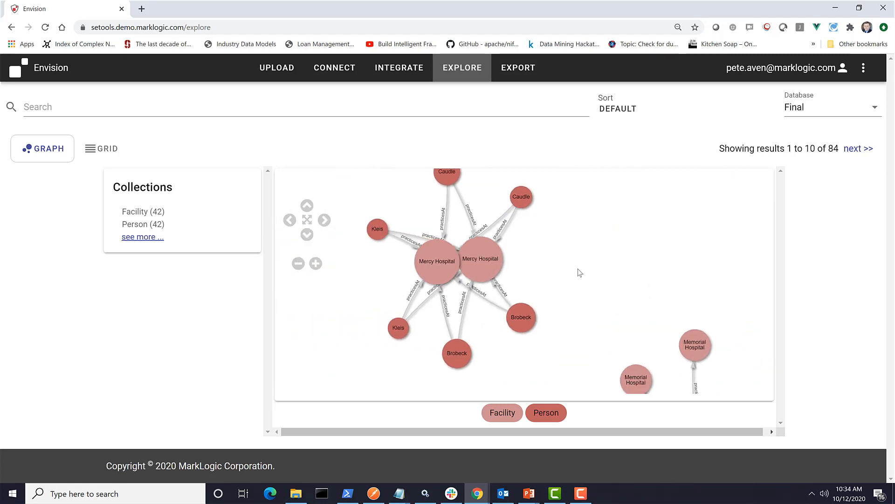
{"action": "left_click", "coordinate": [395, 219]}
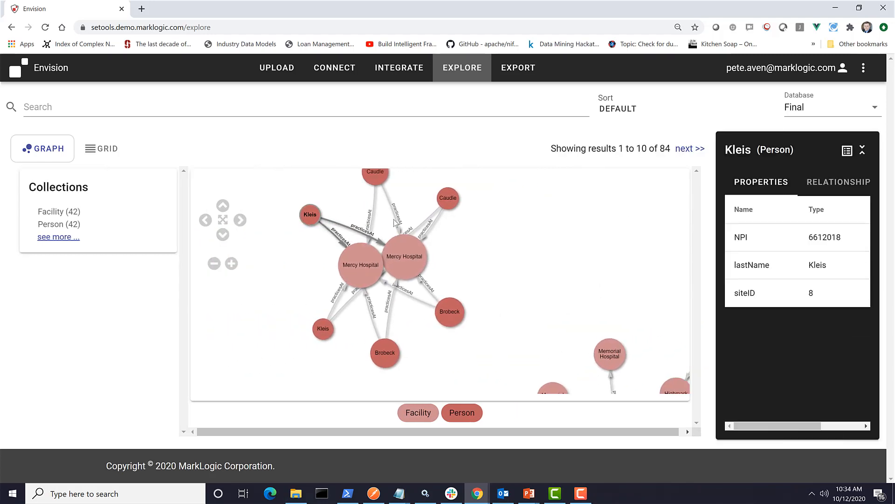
{"action": "scroll", "coordinate": [401, 227], "scroll_direction": "up", "scroll_amount": 4}
{"action": "left_click_drag", "start_coordinate": [391, 249], "coordinate": [505, 274]}
{"action": "left_click_drag", "start_coordinate": [285, 255], "coordinate": [273, 251]}
{"action": "scroll", "coordinate": [272, 250], "scroll_direction": "up", "scroll_amount": 2}
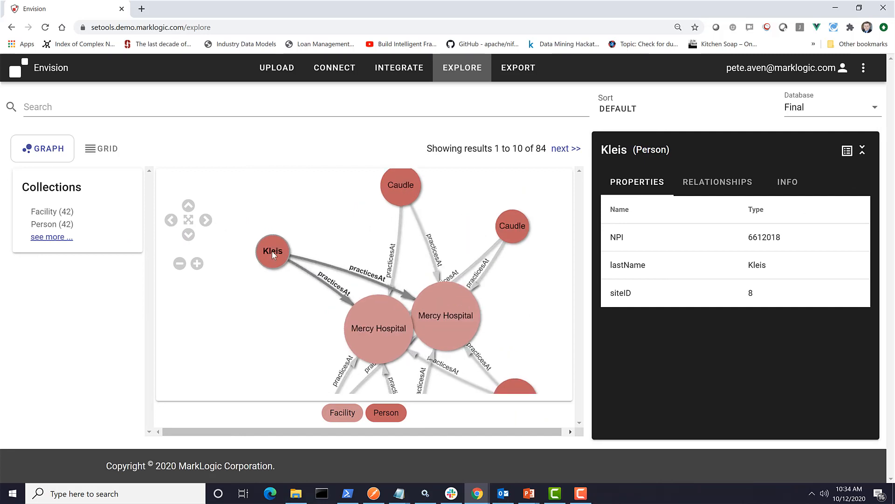
{"action": "left_click_drag", "start_coordinate": [333, 248], "coordinate": [302, 197]}
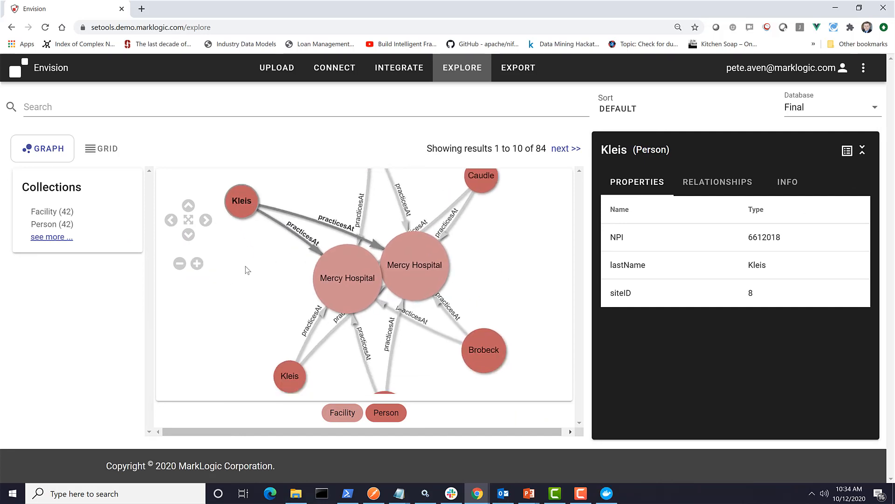
- Compare the properties and practicesAt connections of the two overlapping Mercy Hospital Facility nodes in the graph
{"action": "left_click", "coordinate": [422, 261]}
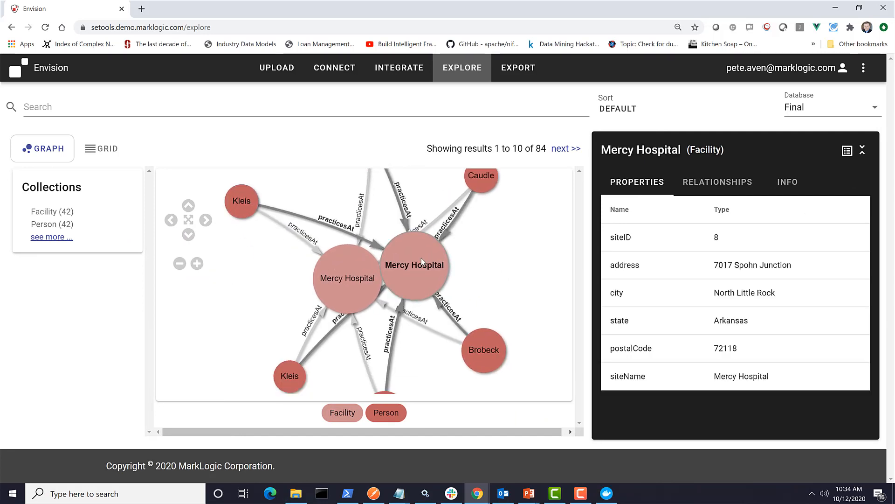
{"action": "left_click", "coordinate": [357, 282]}
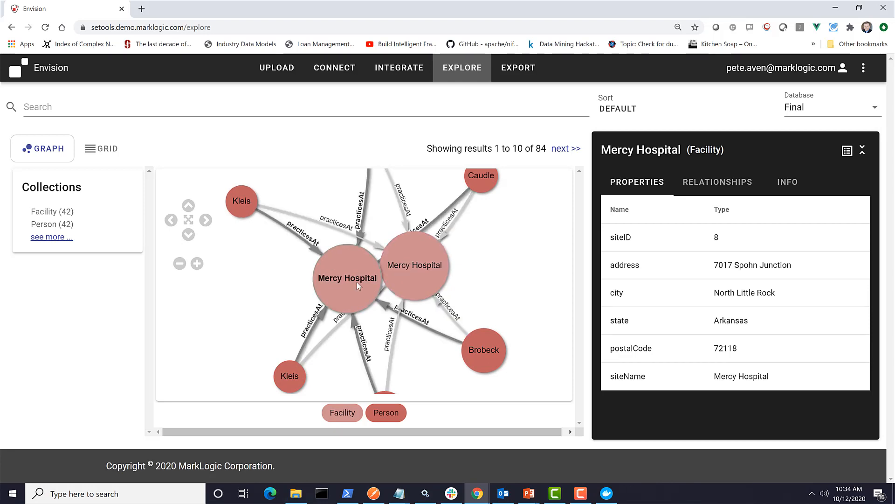
{"action": "left_click", "coordinate": [425, 265]}
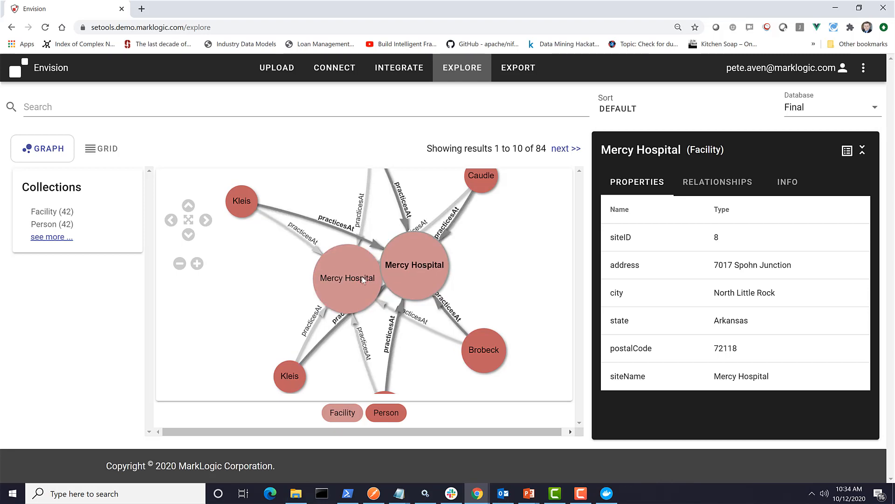
{"action": "left_click", "coordinate": [360, 280]}
{"action": "left_click", "coordinate": [426, 266]}
{"action": "left_click", "coordinate": [343, 284]}
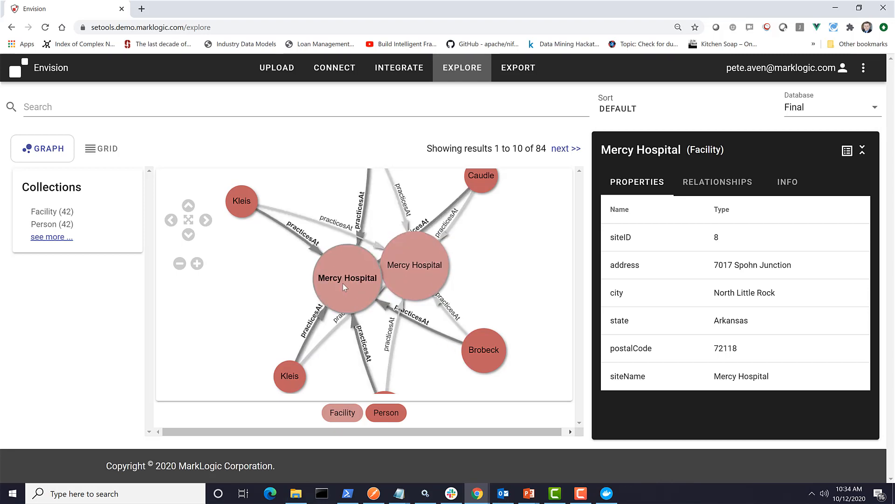
{"action": "left_click_drag", "start_coordinate": [343, 284], "coordinate": [319, 290]}
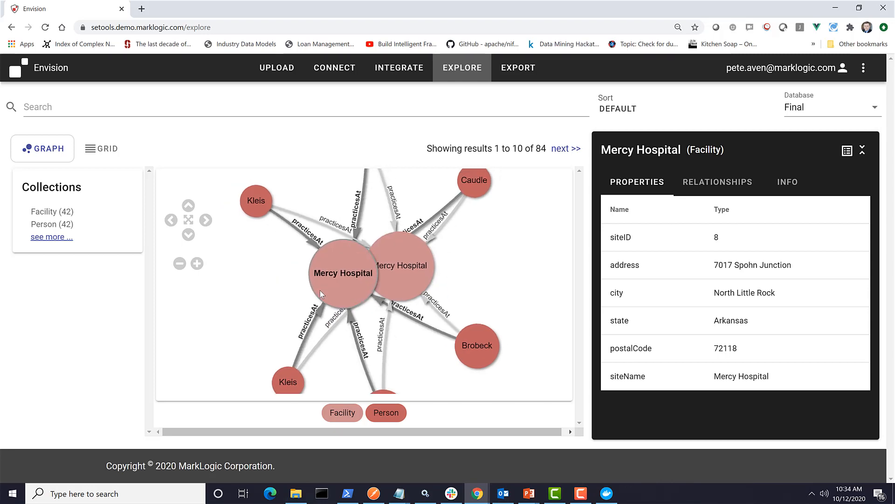